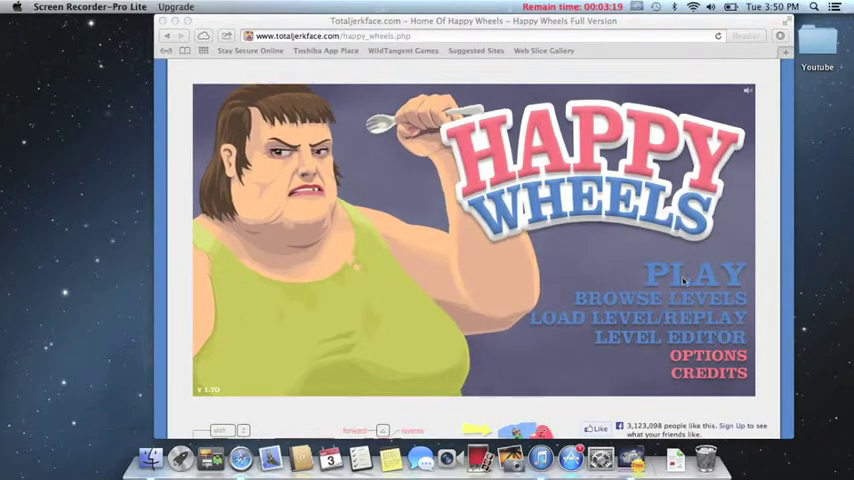
Bring up and dismiss the Flash Player options menu twice
right_click(710, 268)
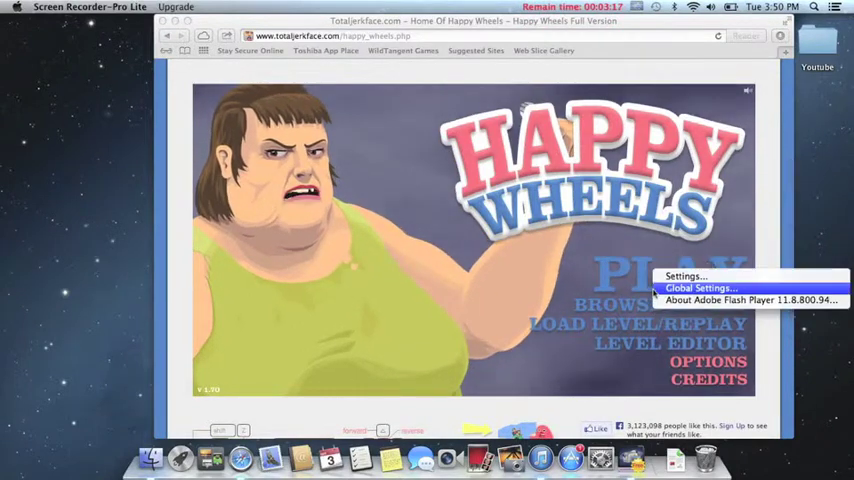
click(600, 248)
right_click(598, 248)
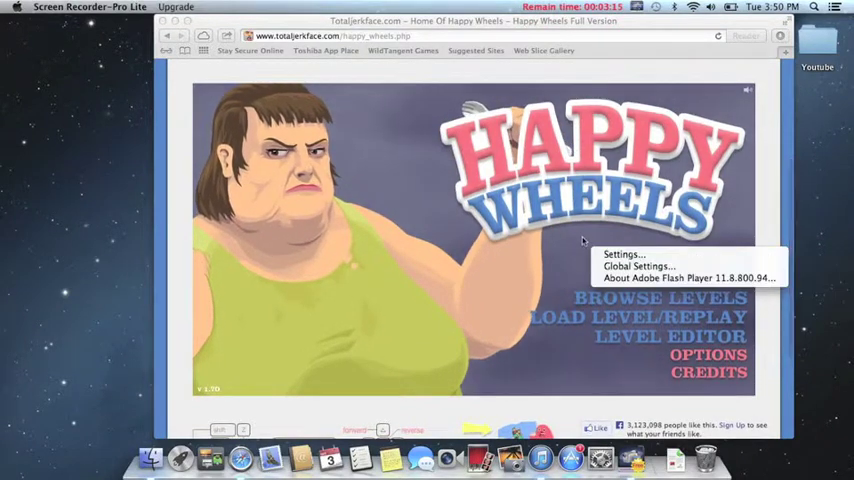
click(582, 237)
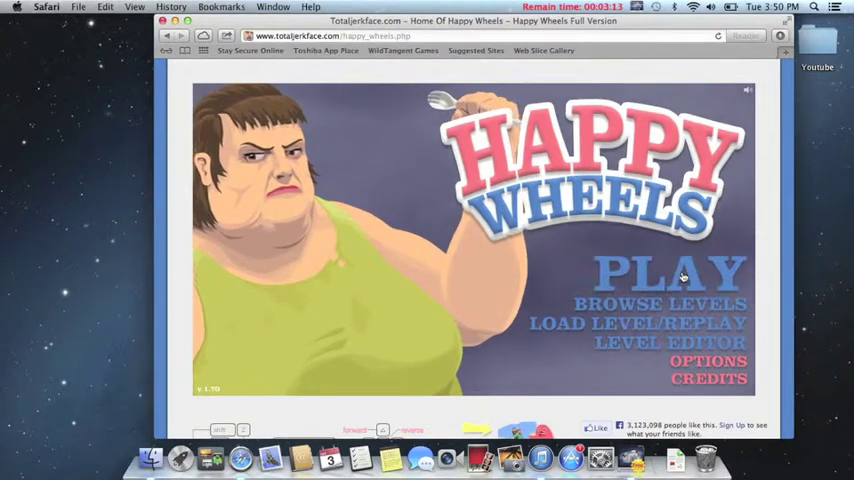
From Featured Levels, preview POKEMON TRAINING, then pick and launch Crime City
click(684, 276)
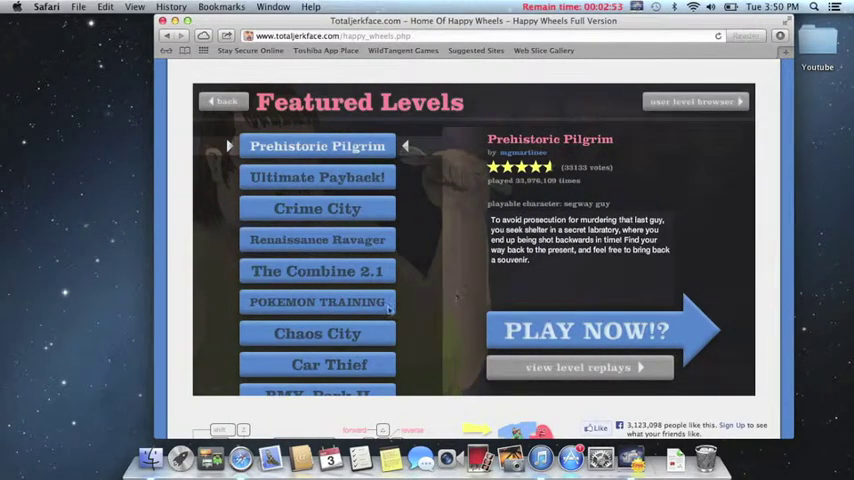
click(350, 302)
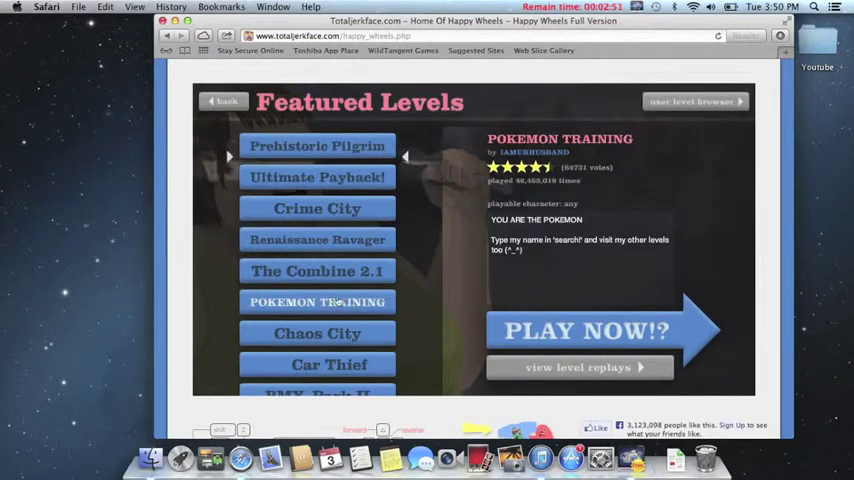
click(317, 208)
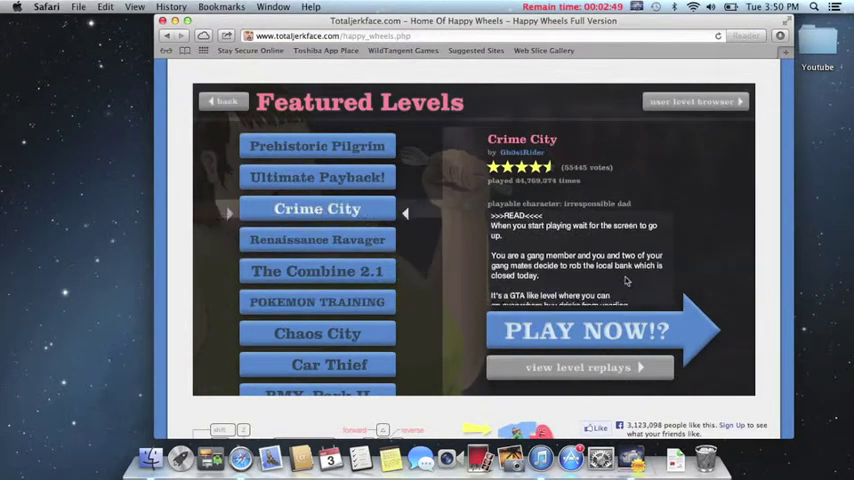
click(655, 330)
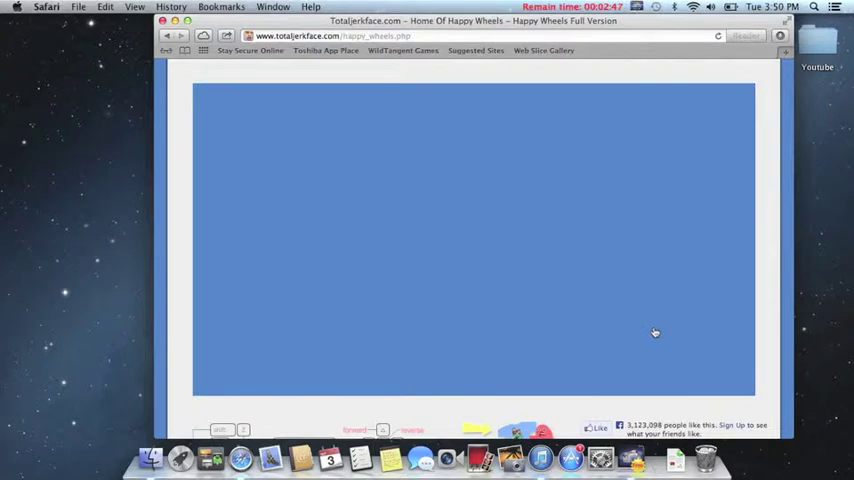
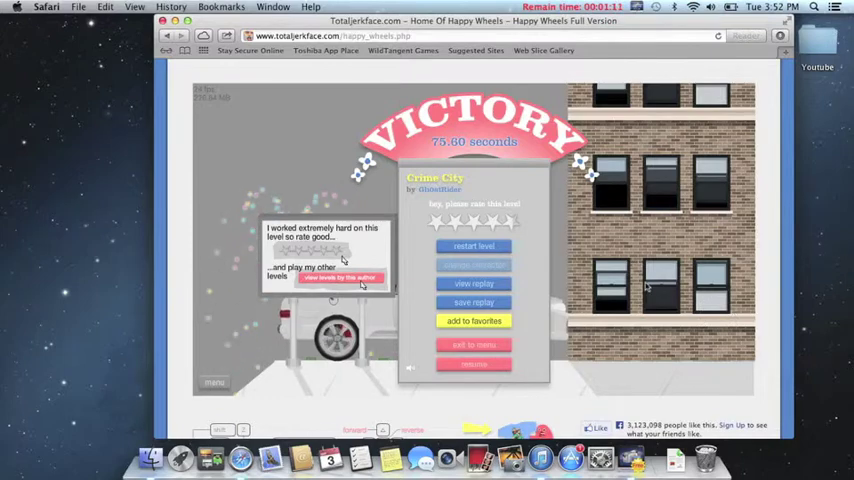
Try rating Crime City, dismiss the login notice, and exit the victory screen to the menu
click(478, 230)
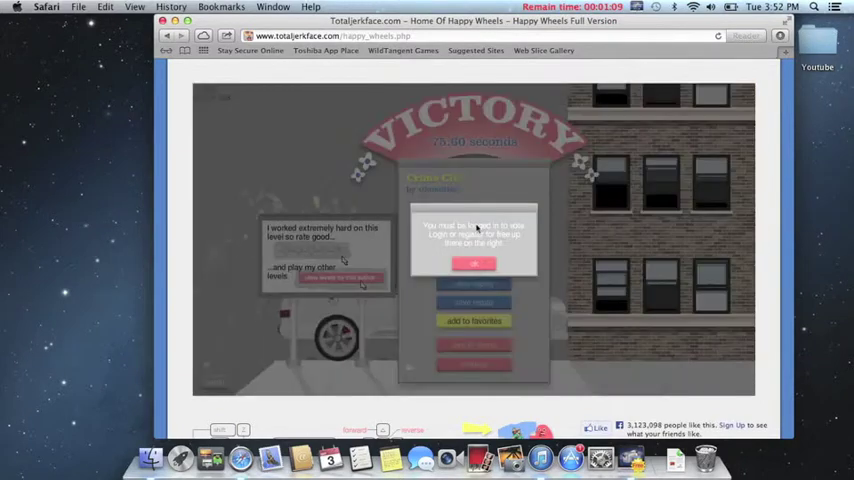
click(472, 265)
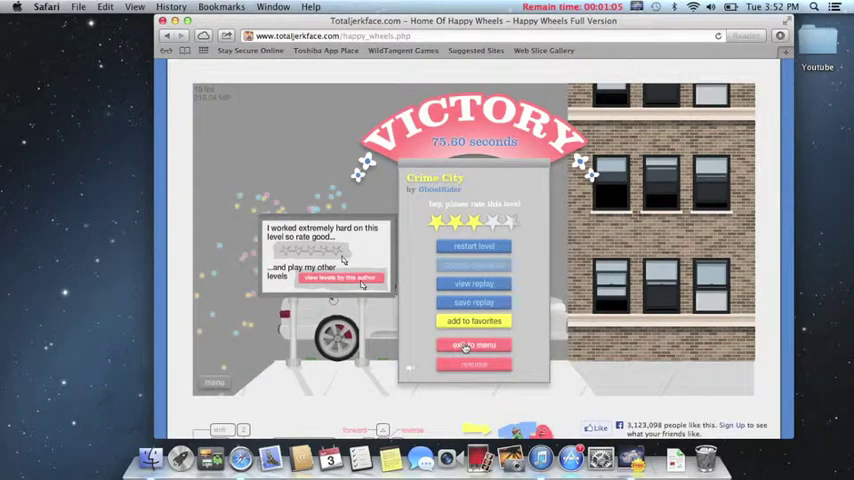
click(466, 346)
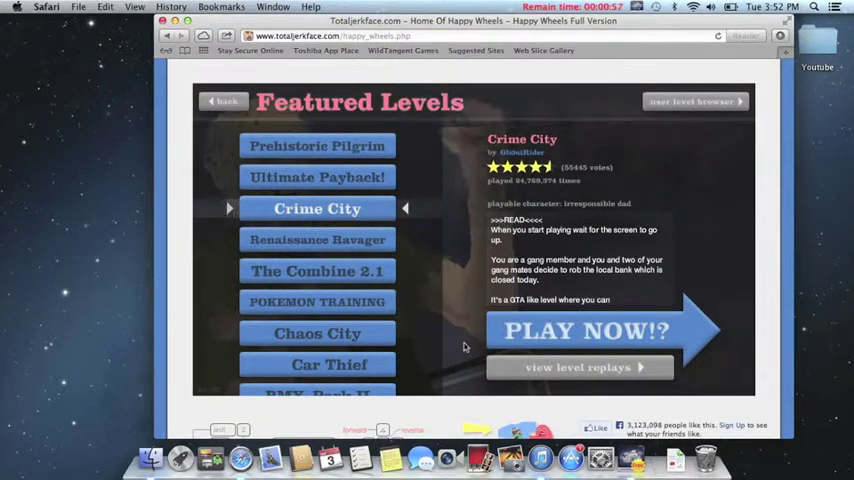
Select 'Ultimate Payback!' from Featured Levels and start it with PLAY NOW!?
click(318, 186)
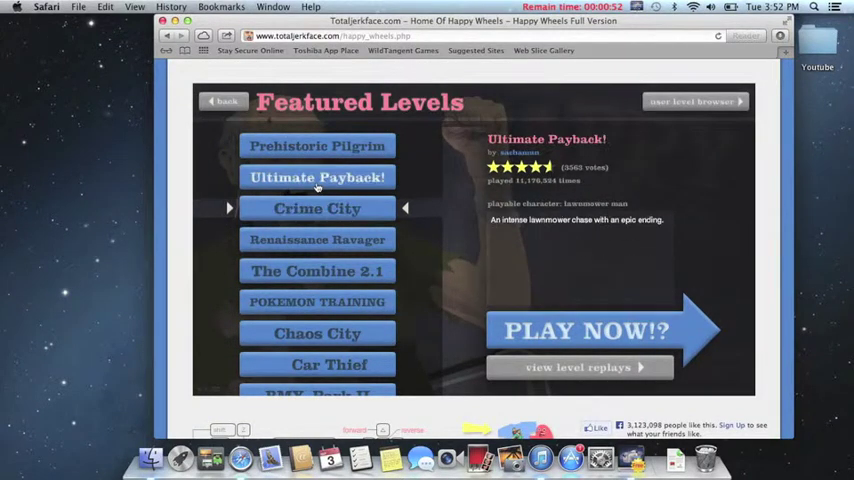
click(537, 334)
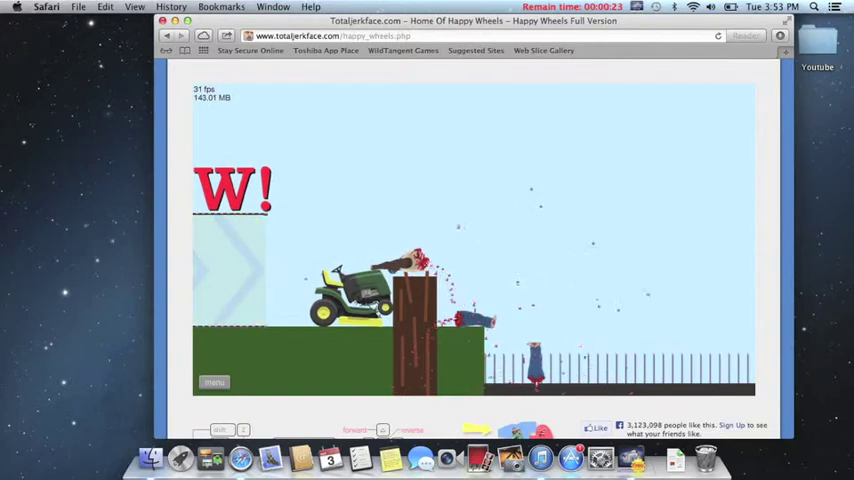
Restart Ultimate Payback! twice from the pause menu, then pause the game again
key(Escape)
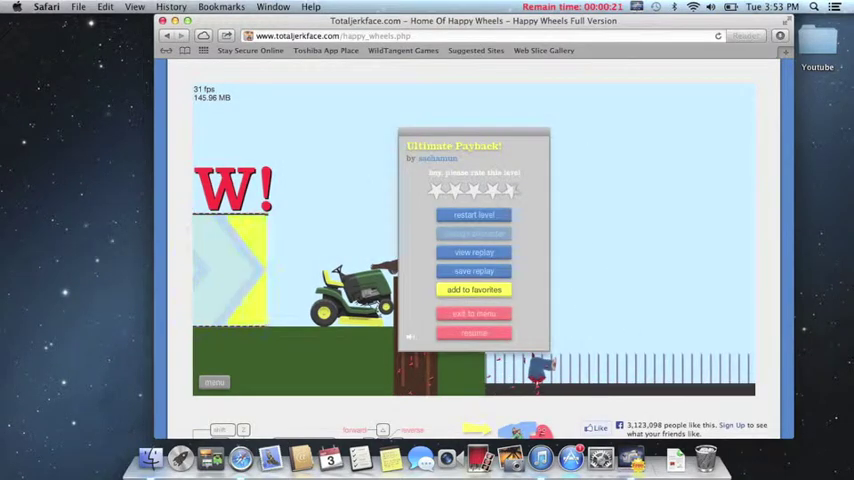
click(473, 215)
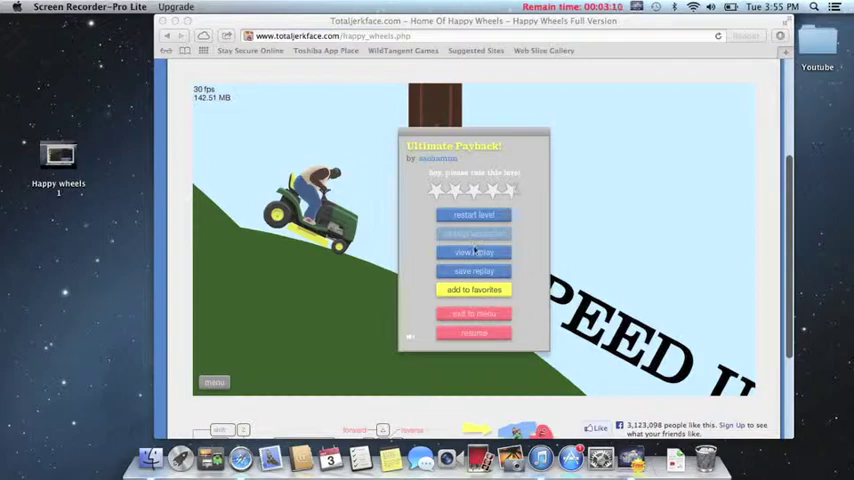
click(474, 215)
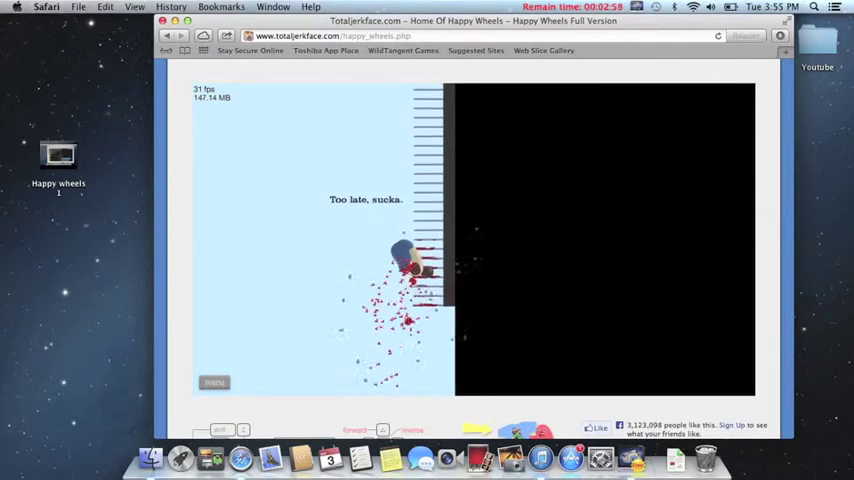
key(Escape)
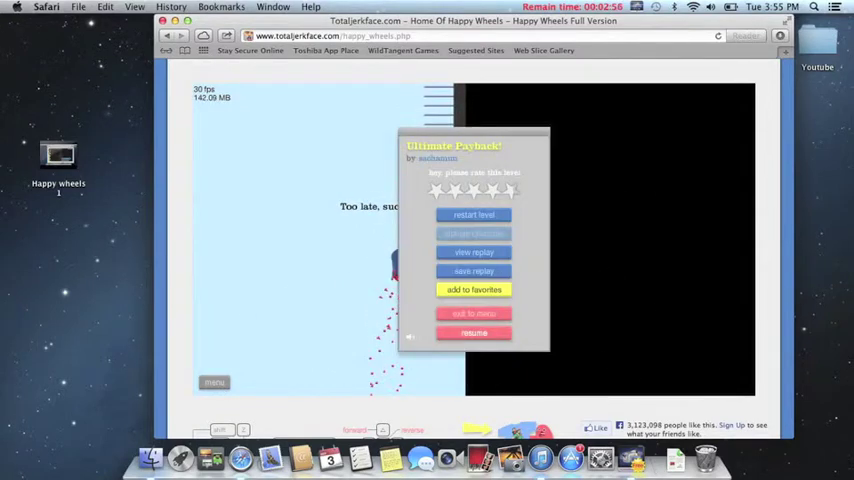
Restart with R, drive the mower over the hills to the EJECT zone, and eject with Z
key(r)
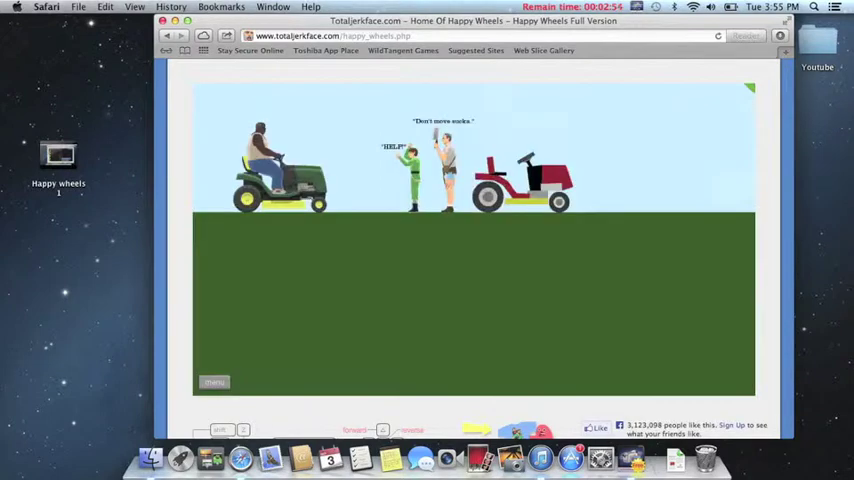
key(Up)
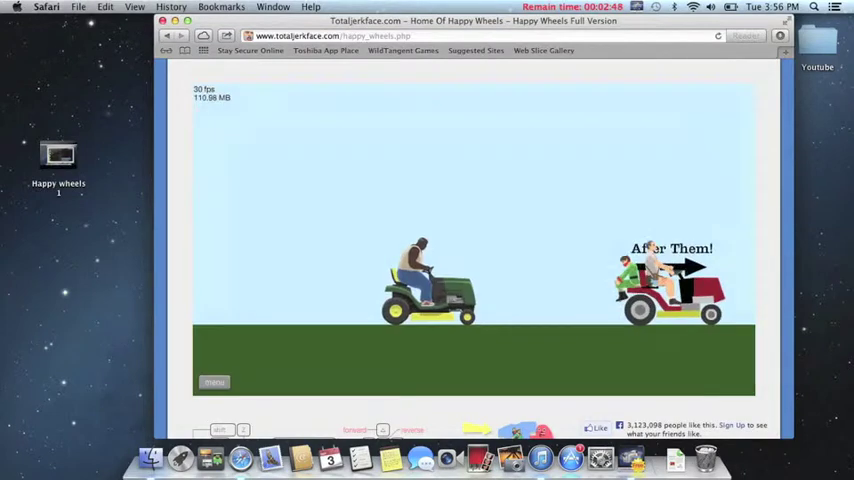
key(Up)
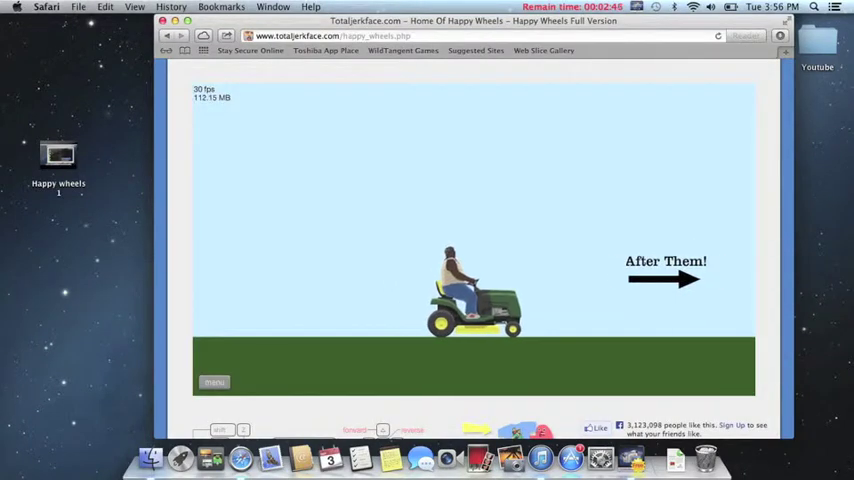
key(Up)
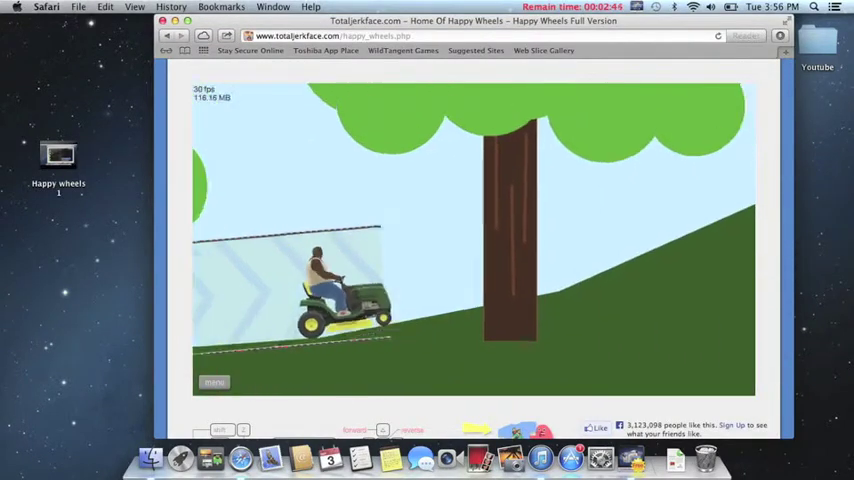
key(Up)
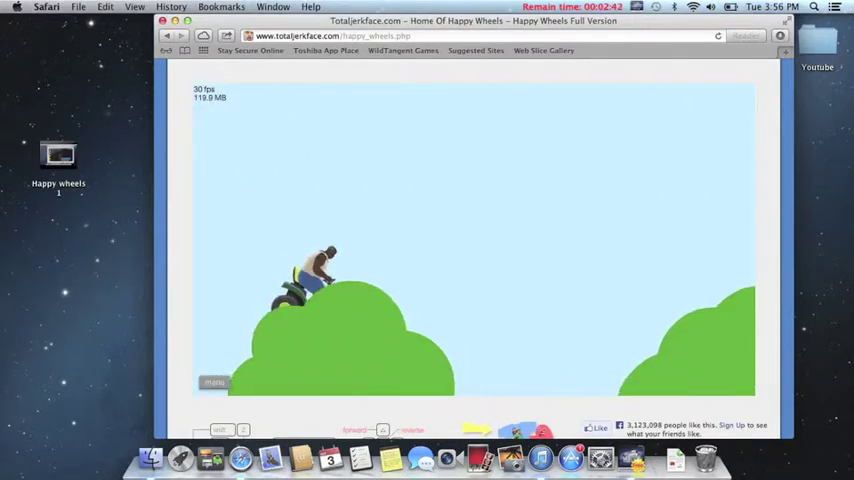
key(Up)
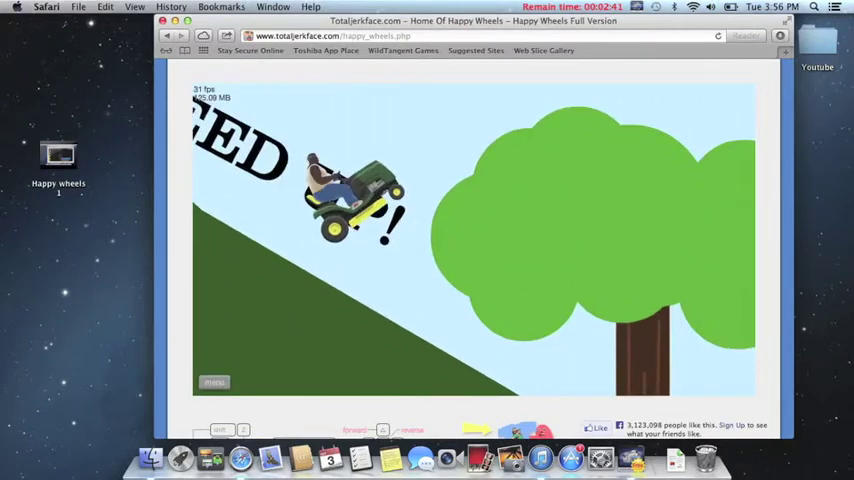
key(Up)
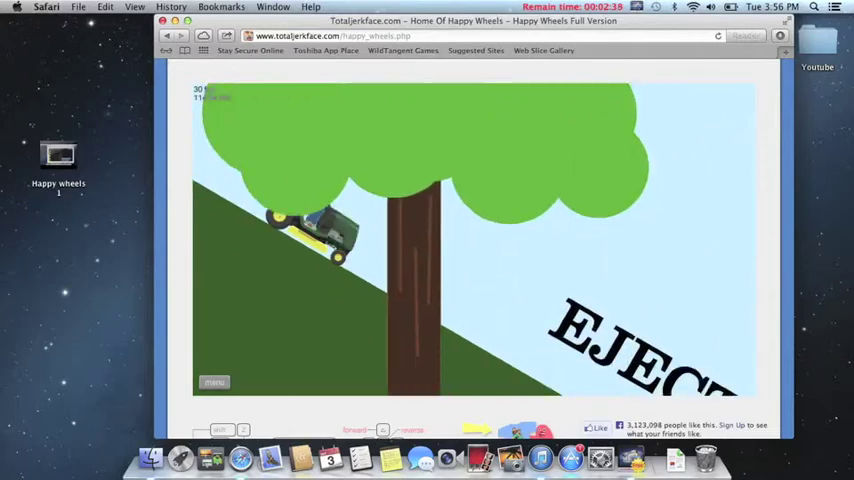
key(Up)
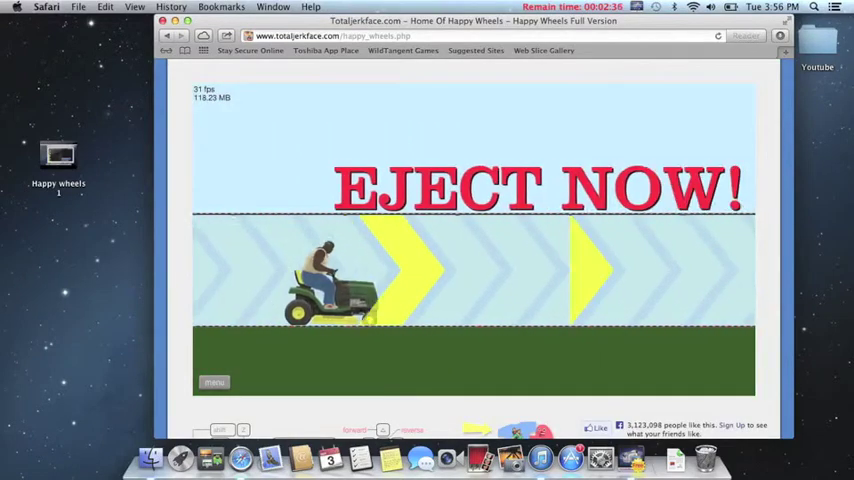
key(z)
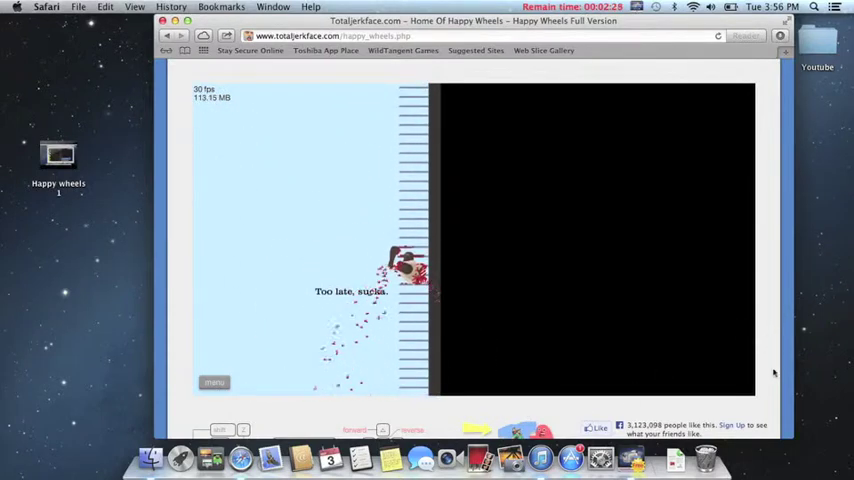
scroll(470, 240, down, 2)
scroll(470, 240, down, 1)
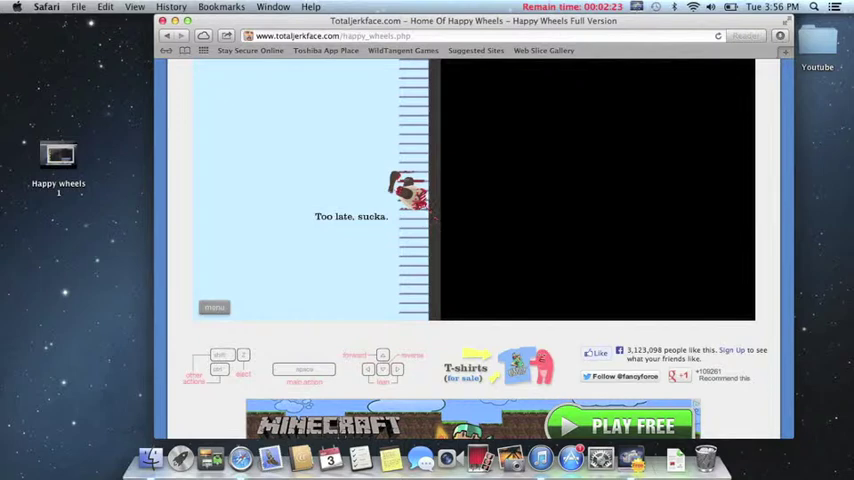
scroll(470, 240, up, 3)
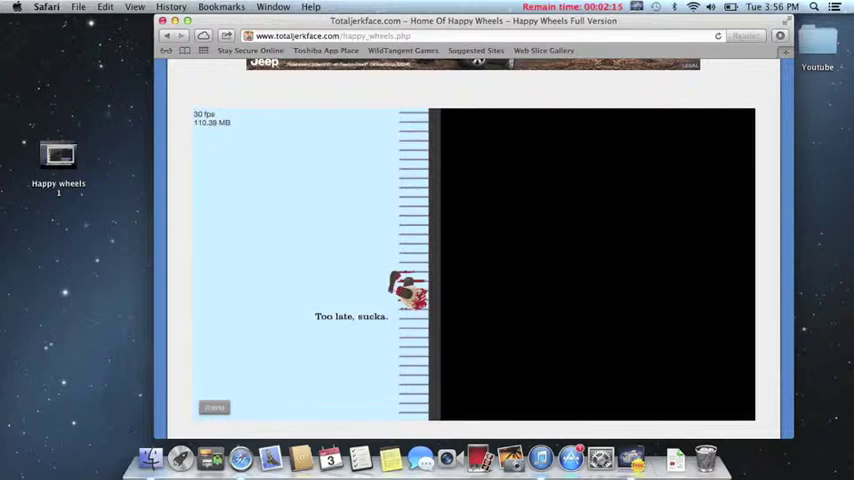
click(212, 409)
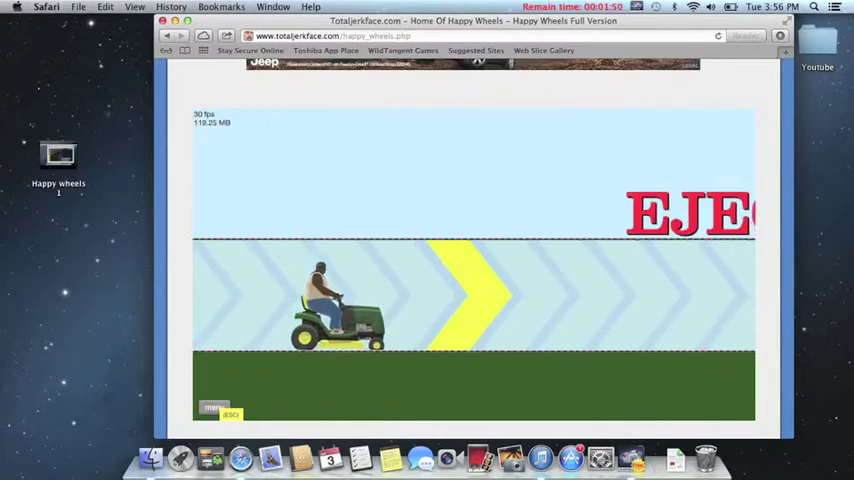
Eject the rider with Z at the right moment to reach the Payback Time ending
key(z)
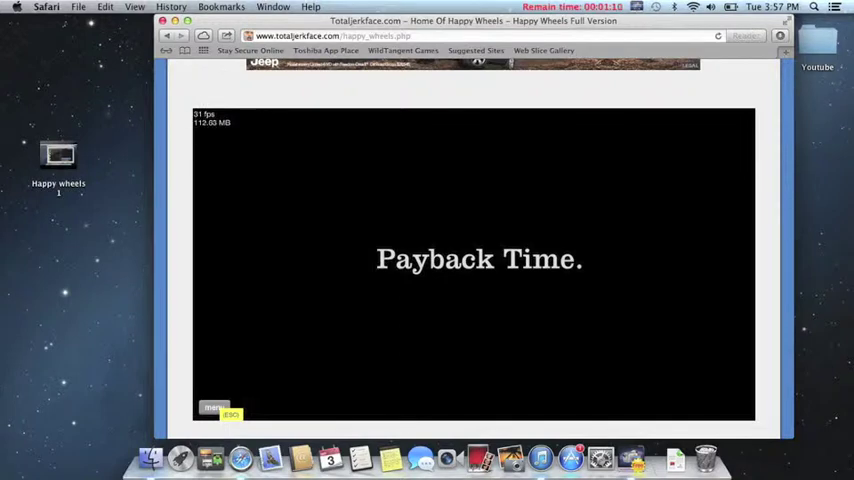
Exit the ending to Featured Levels and open 'view level replays' for Ultimate Payback!
click(215, 407)
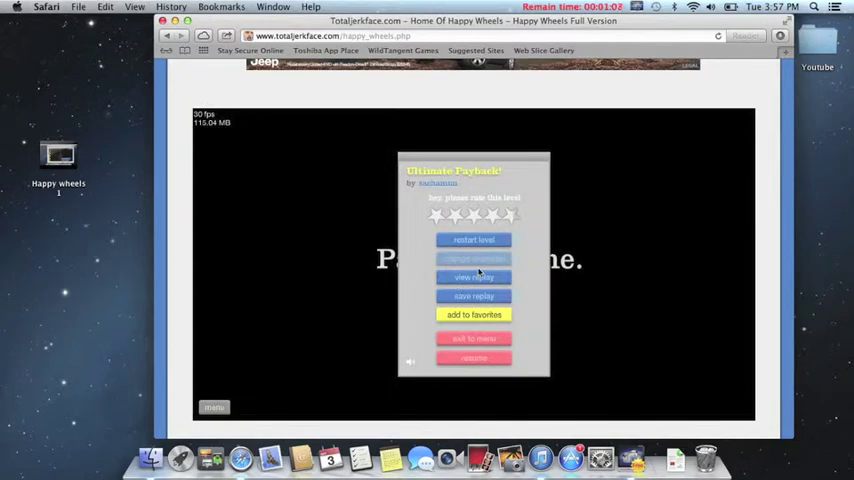
click(488, 341)
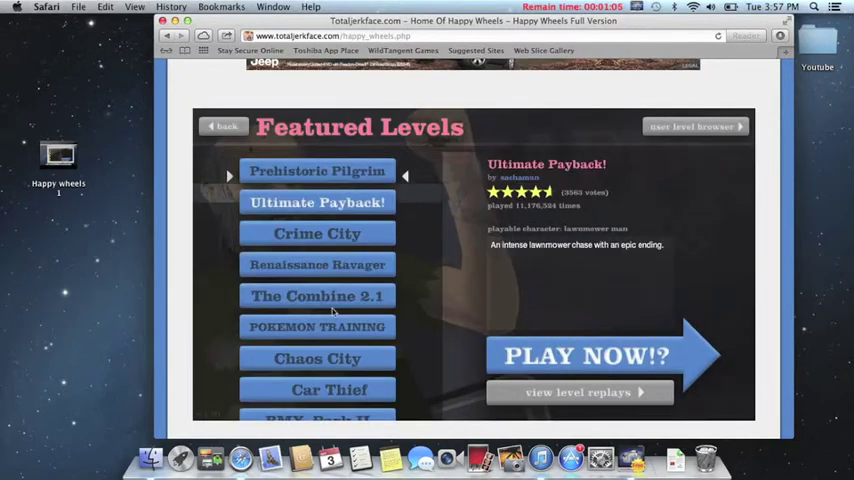
scroll(314, 334, down, 2)
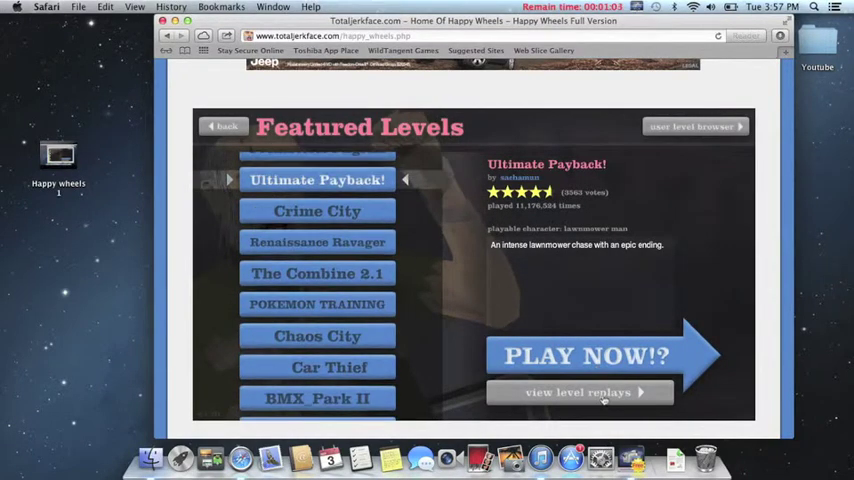
click(604, 398)
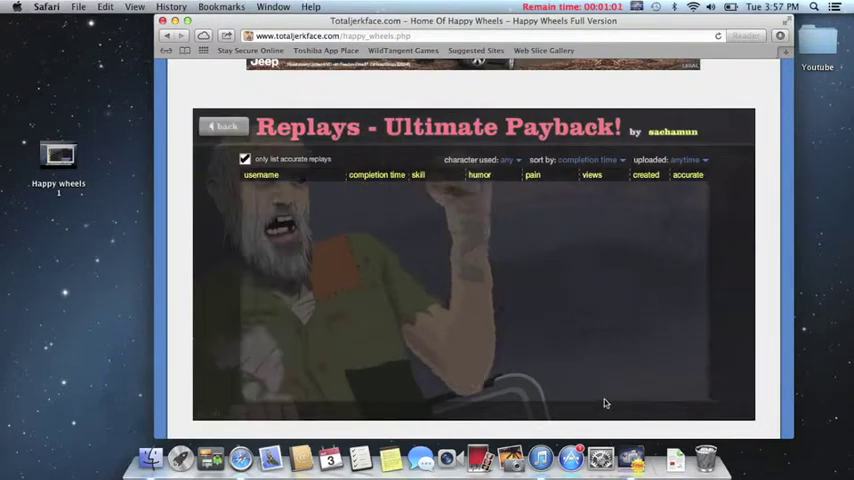